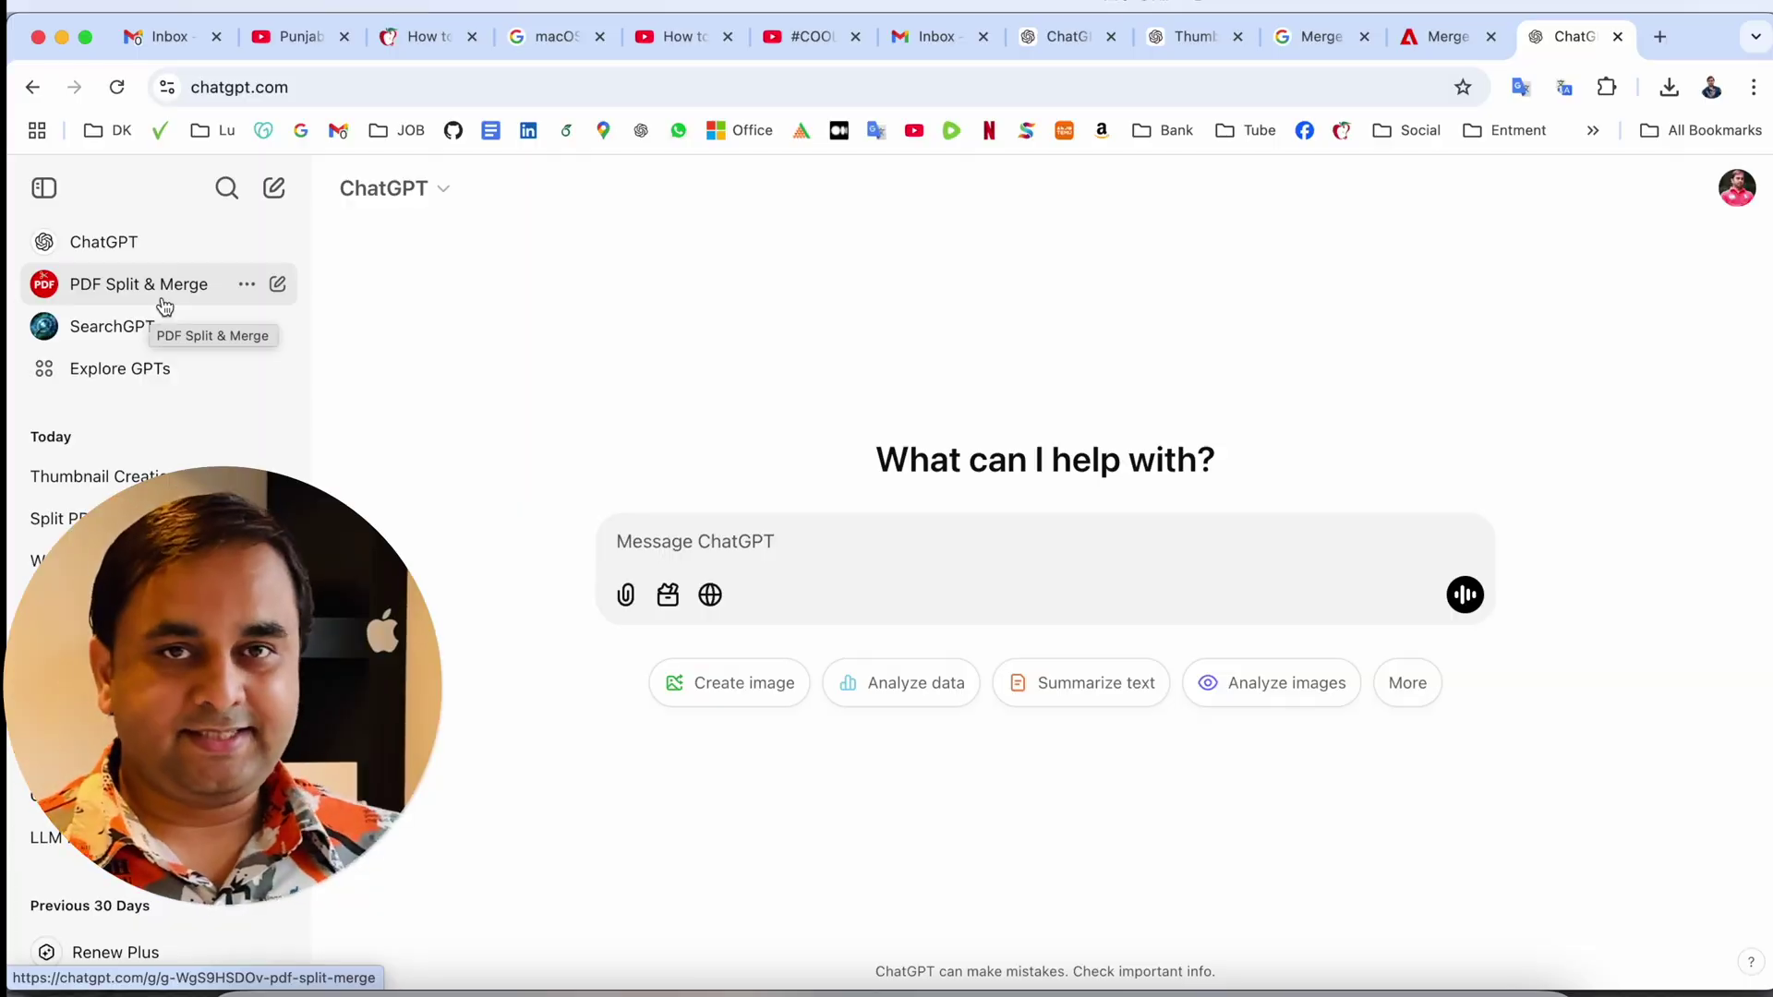
- Reload ChatGPT from the bookmarks bar to get a fresh 'What can I help with?' chat
{"action": "left_click", "coordinate": [641, 132]}
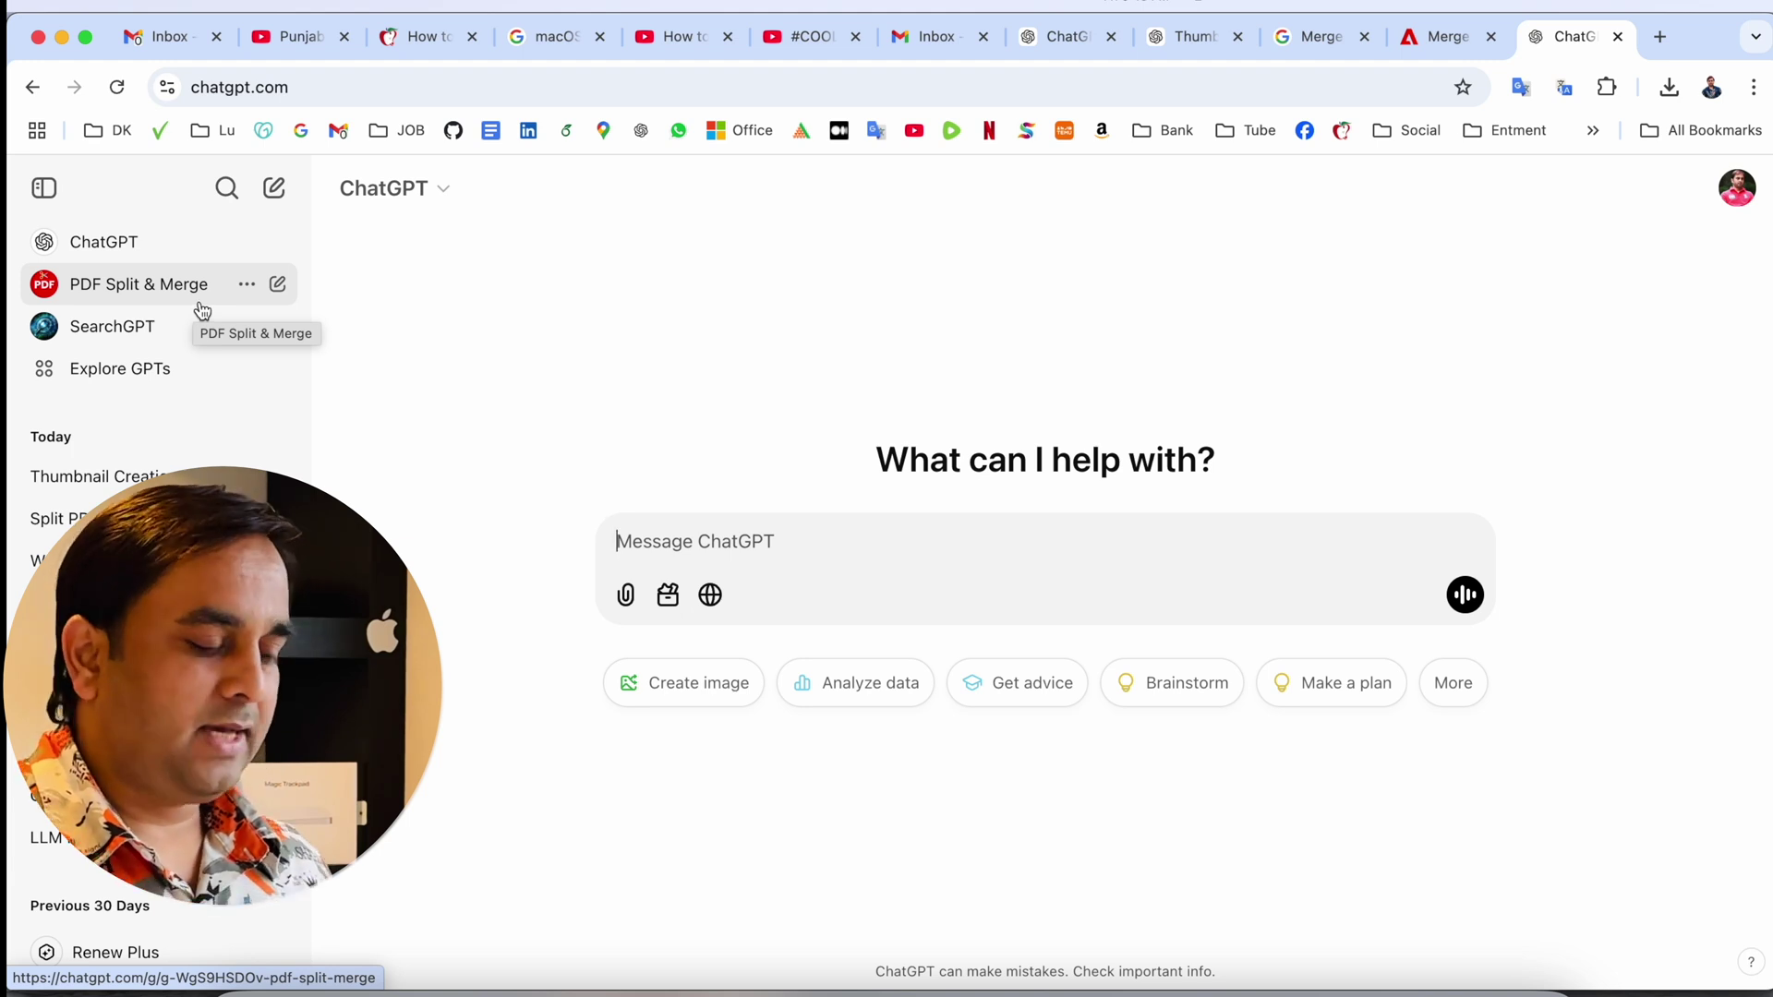
- Open the PDF Split & Merge GPT and bring up a Finder window to locate the CV
{"action": "left_click", "coordinate": [121, 295]}
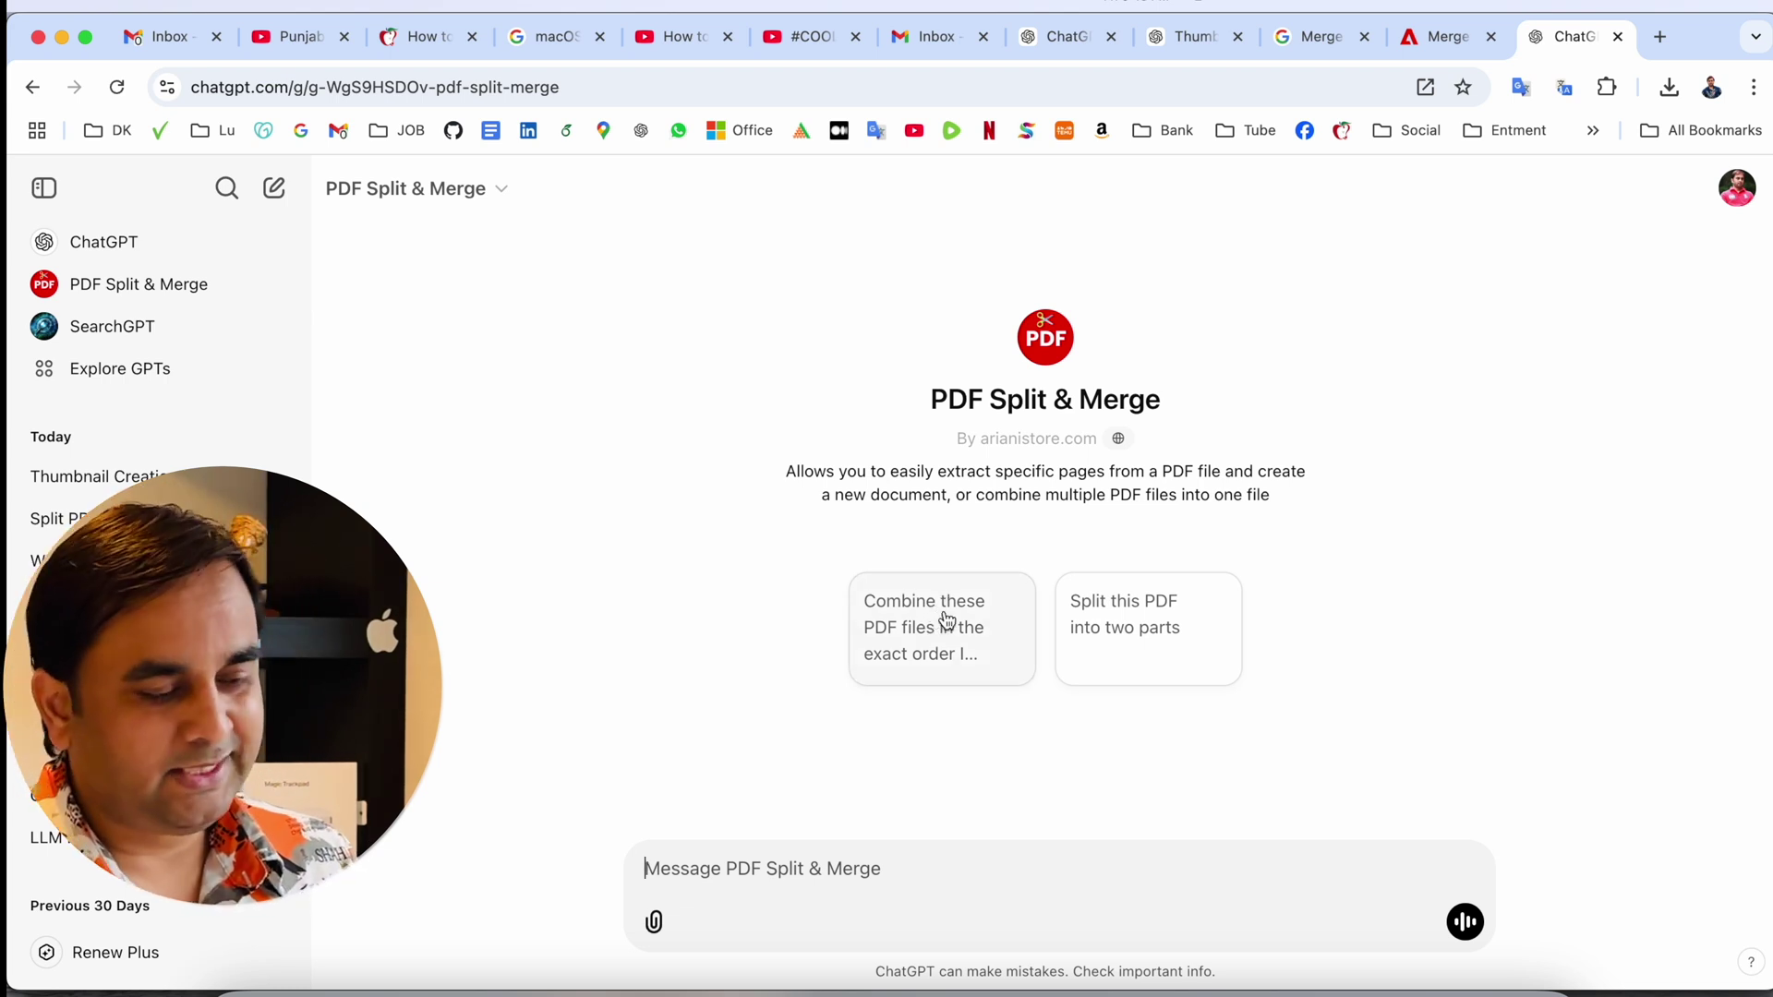
{"action": "left_click", "coordinate": [260, 987]}
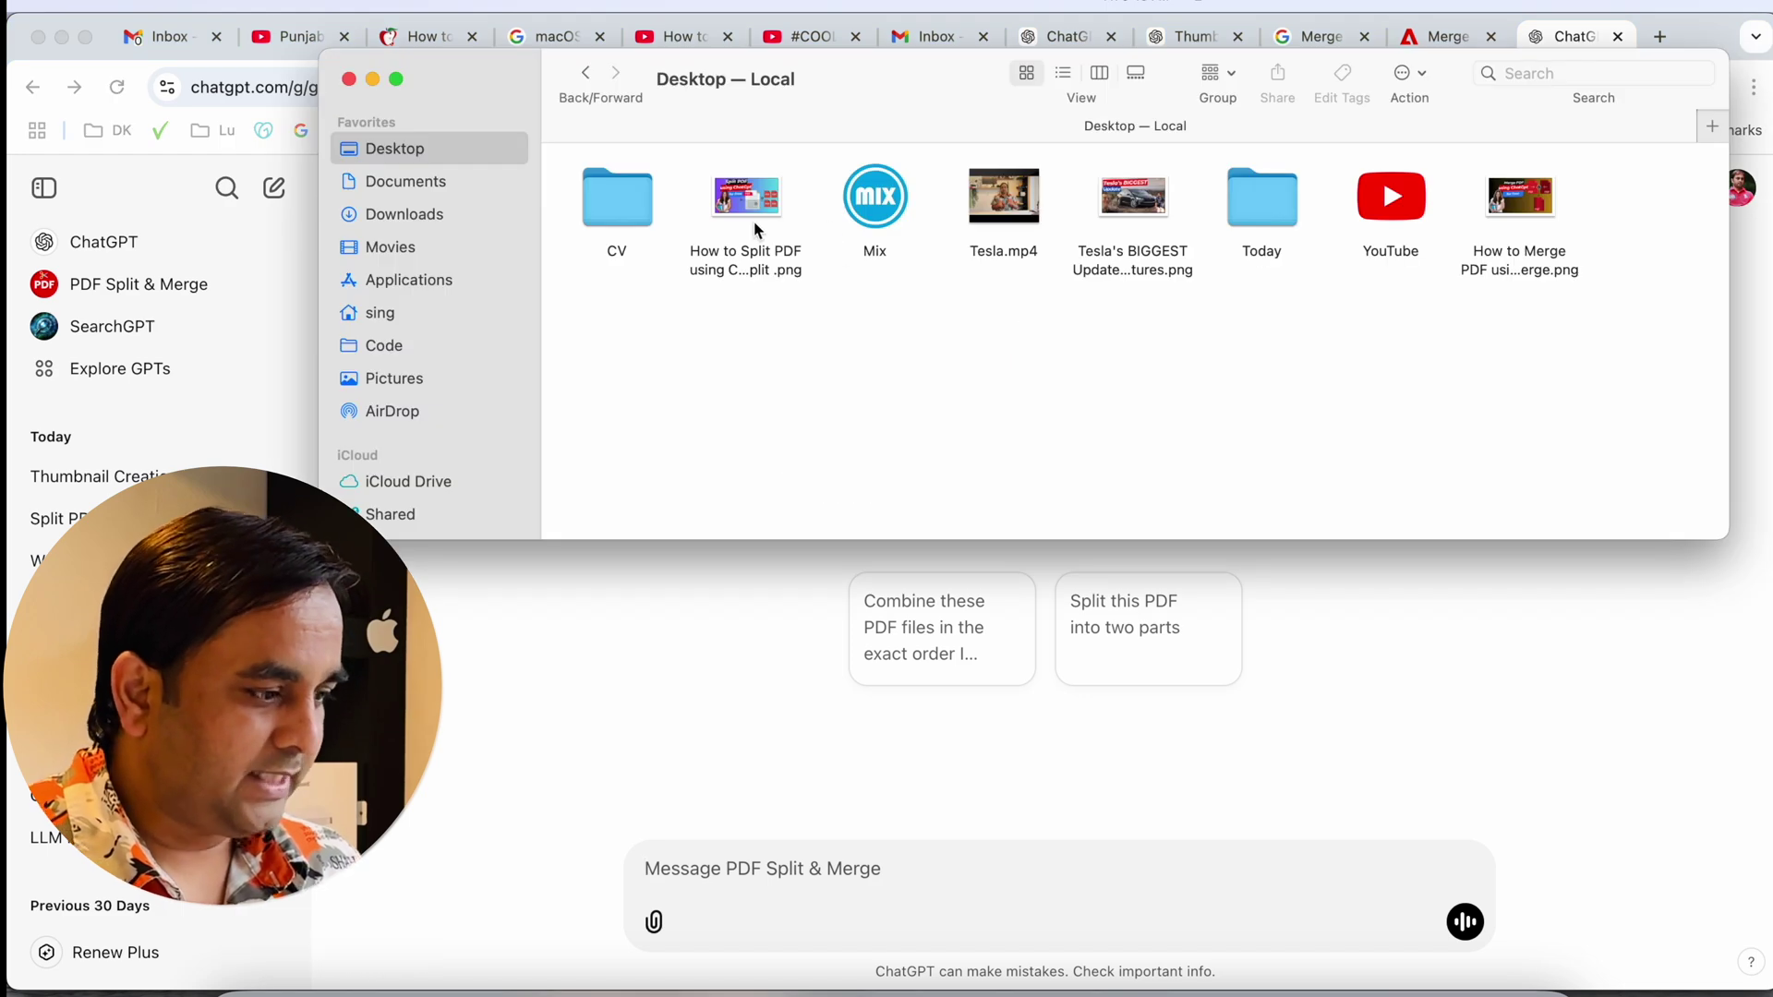
- Inspect the four-page CV PDF from the CV folder with page thumbnails, then close it
{"action": "double_click", "coordinate": [615, 194]}
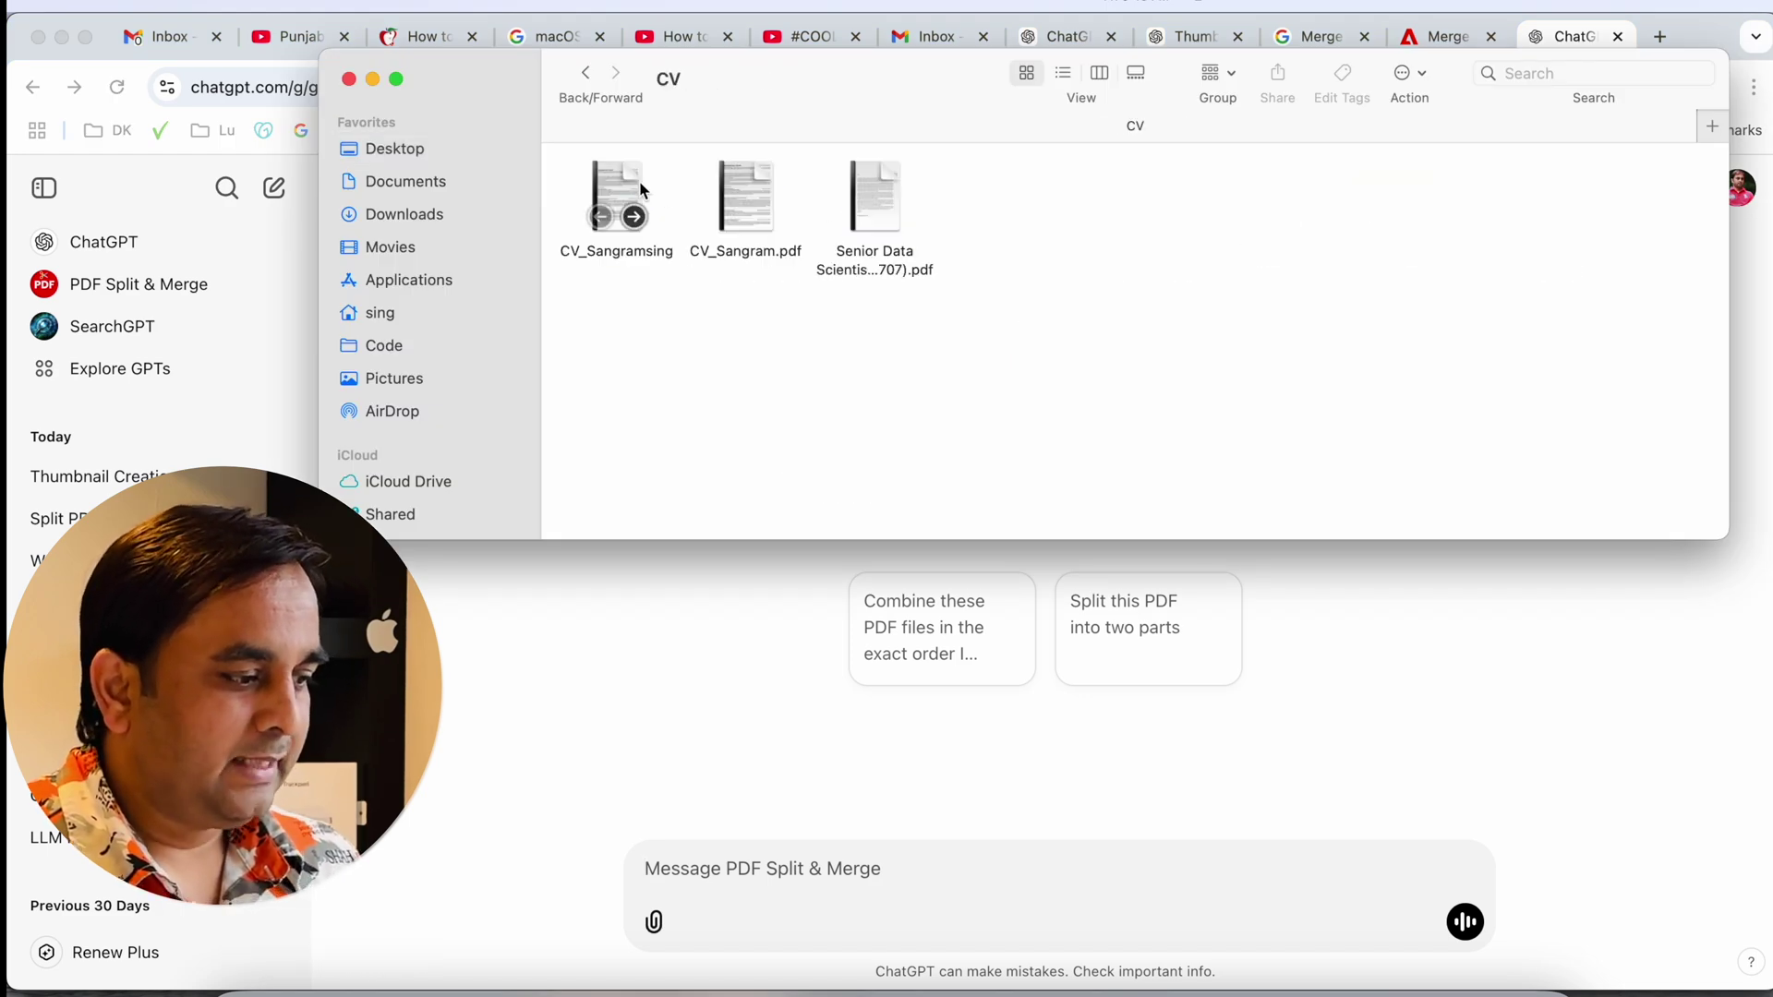
{"action": "left_click", "coordinate": [634, 181]}
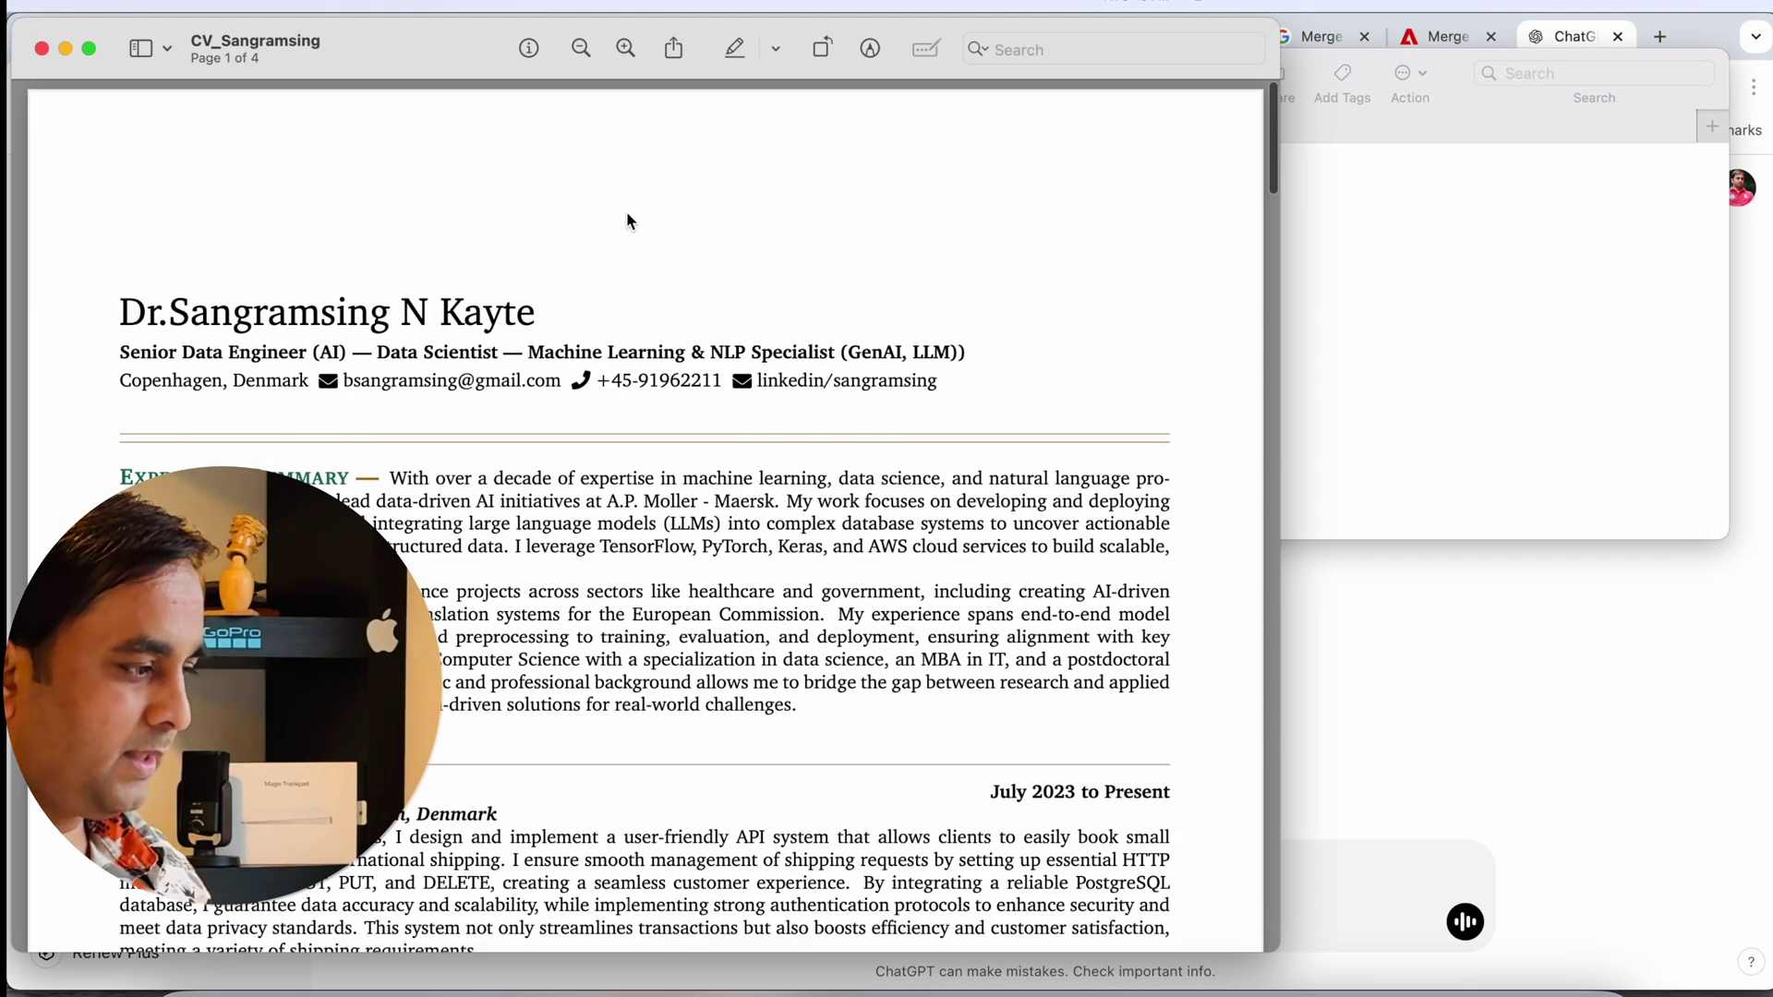
{"action": "left_click", "coordinate": [153, 48]}
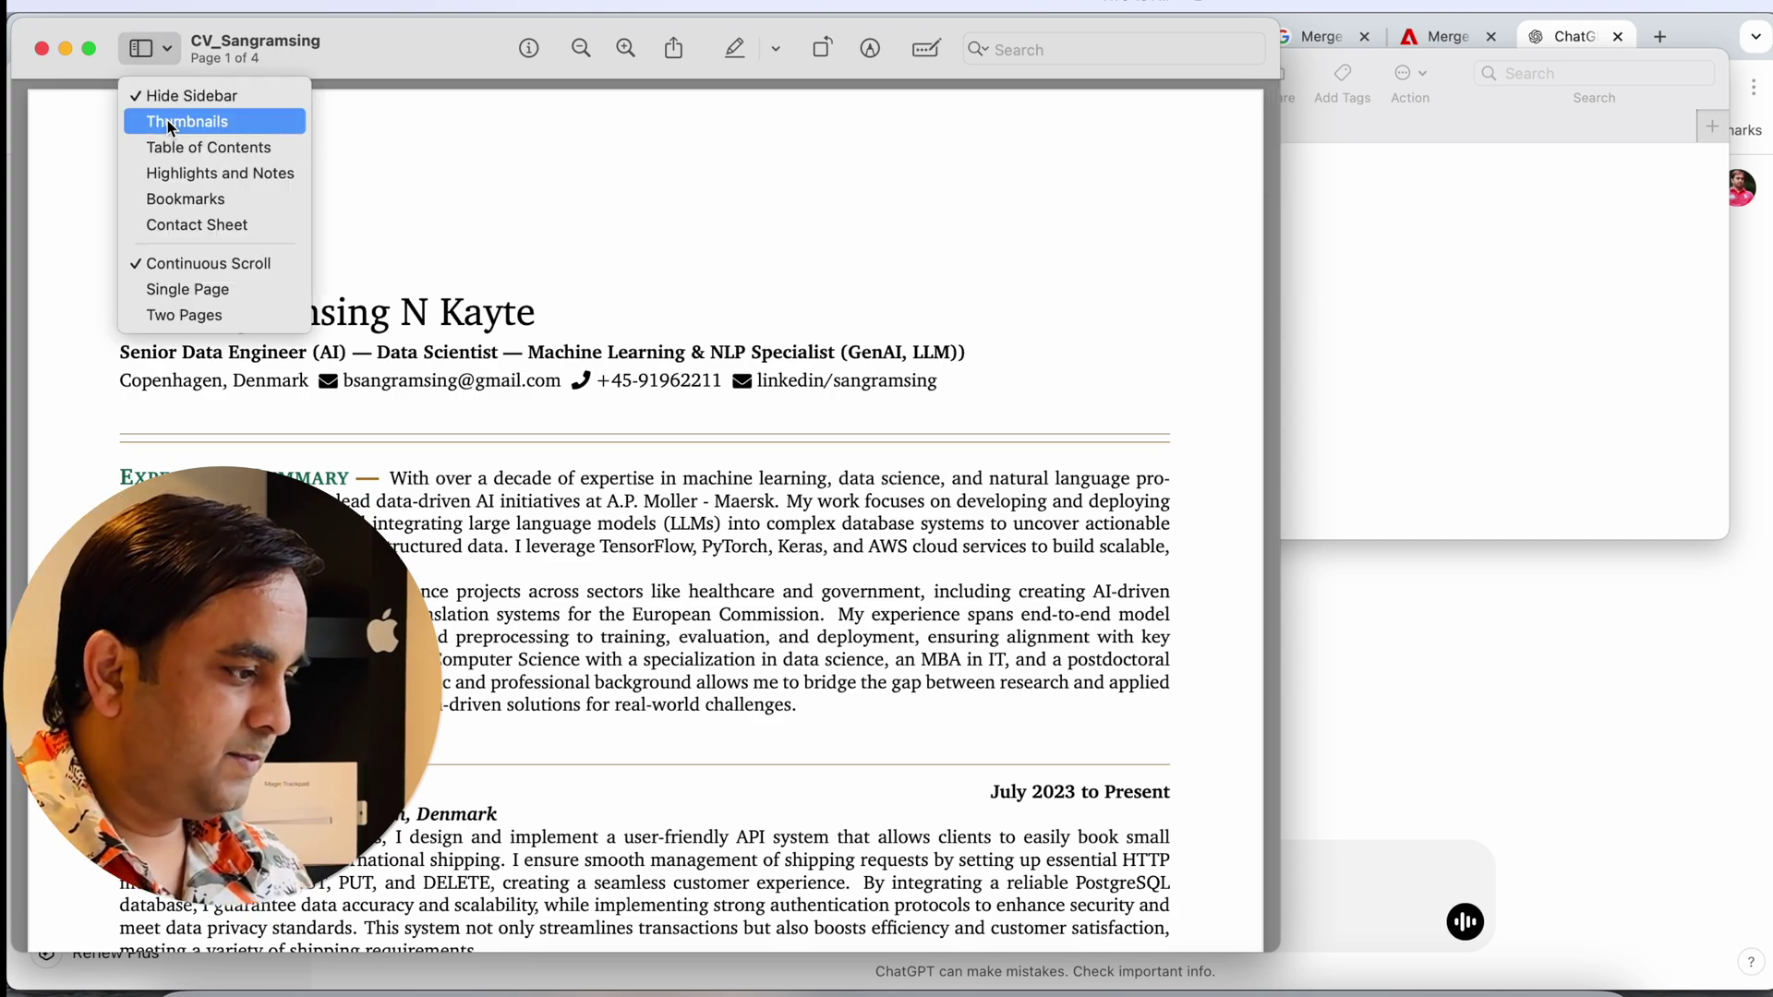
{"action": "left_click", "coordinate": [297, 118]}
{"action": "left_click_drag", "start_coordinate": [386, 52], "coordinate": [657, 49]}
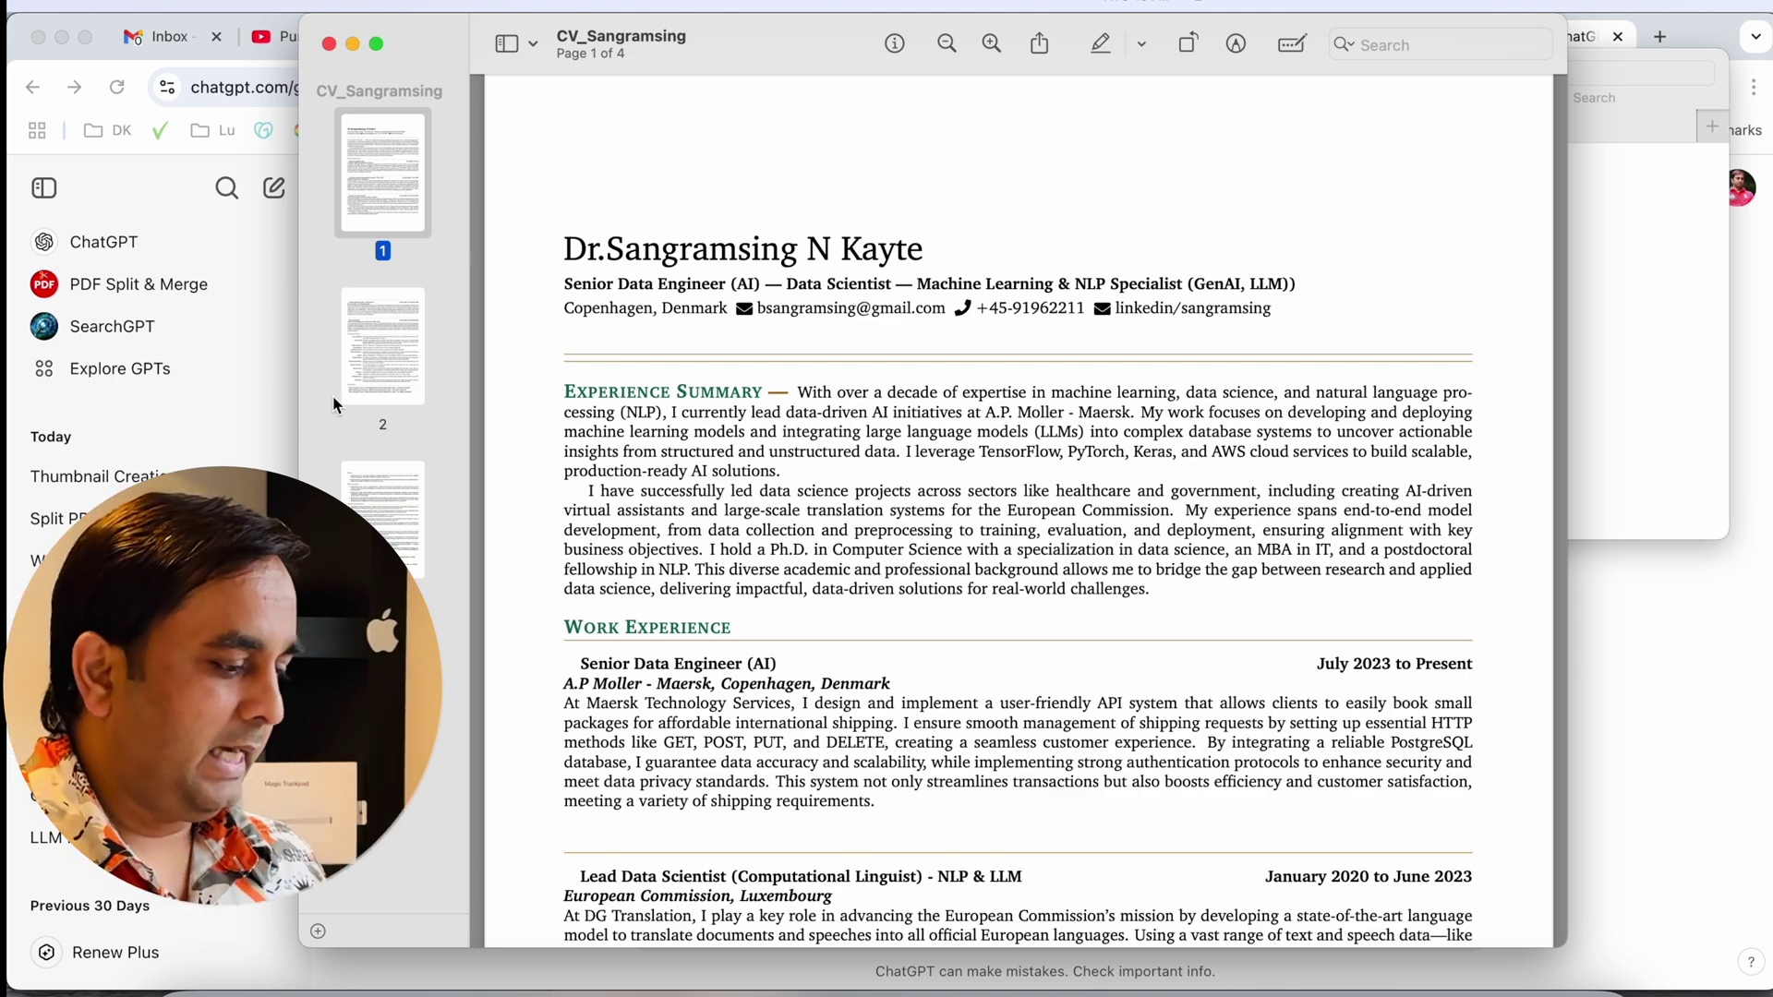
{"action": "left_click", "coordinate": [330, 44]}
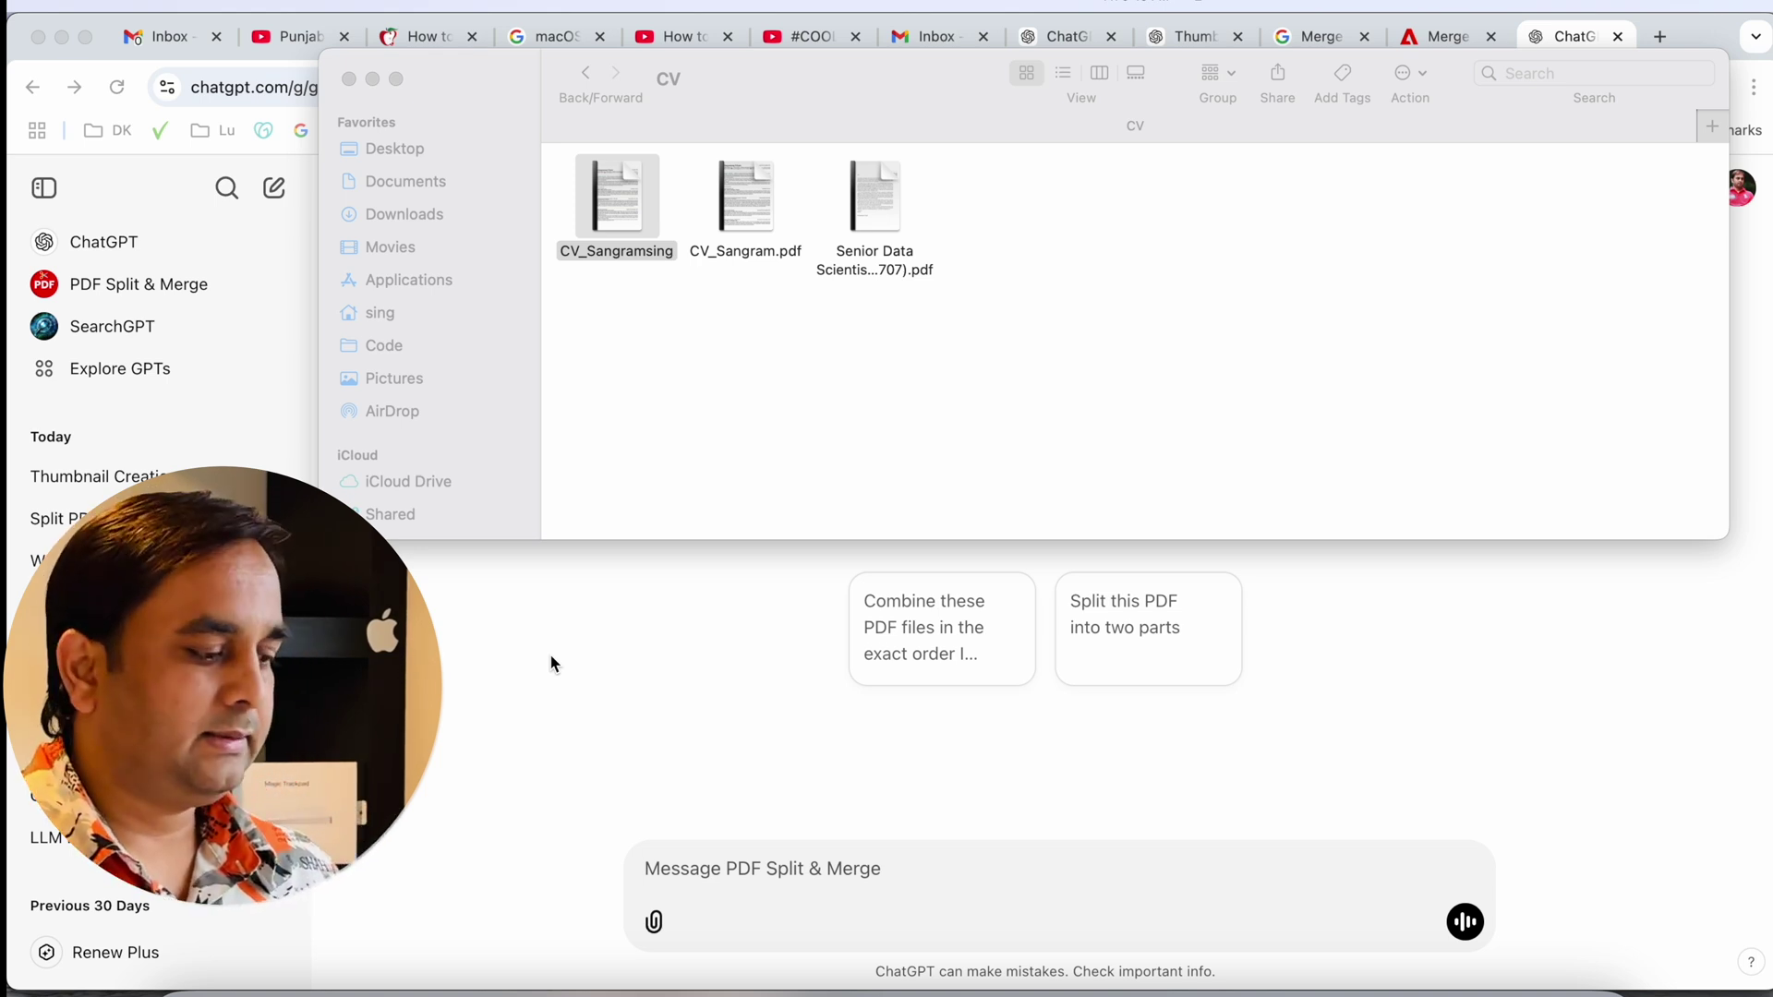
- Attach the CV PDF in the PDF Split & Merge chat and send the request 'pages 1-2'
{"action": "left_click", "coordinate": [599, 727]}
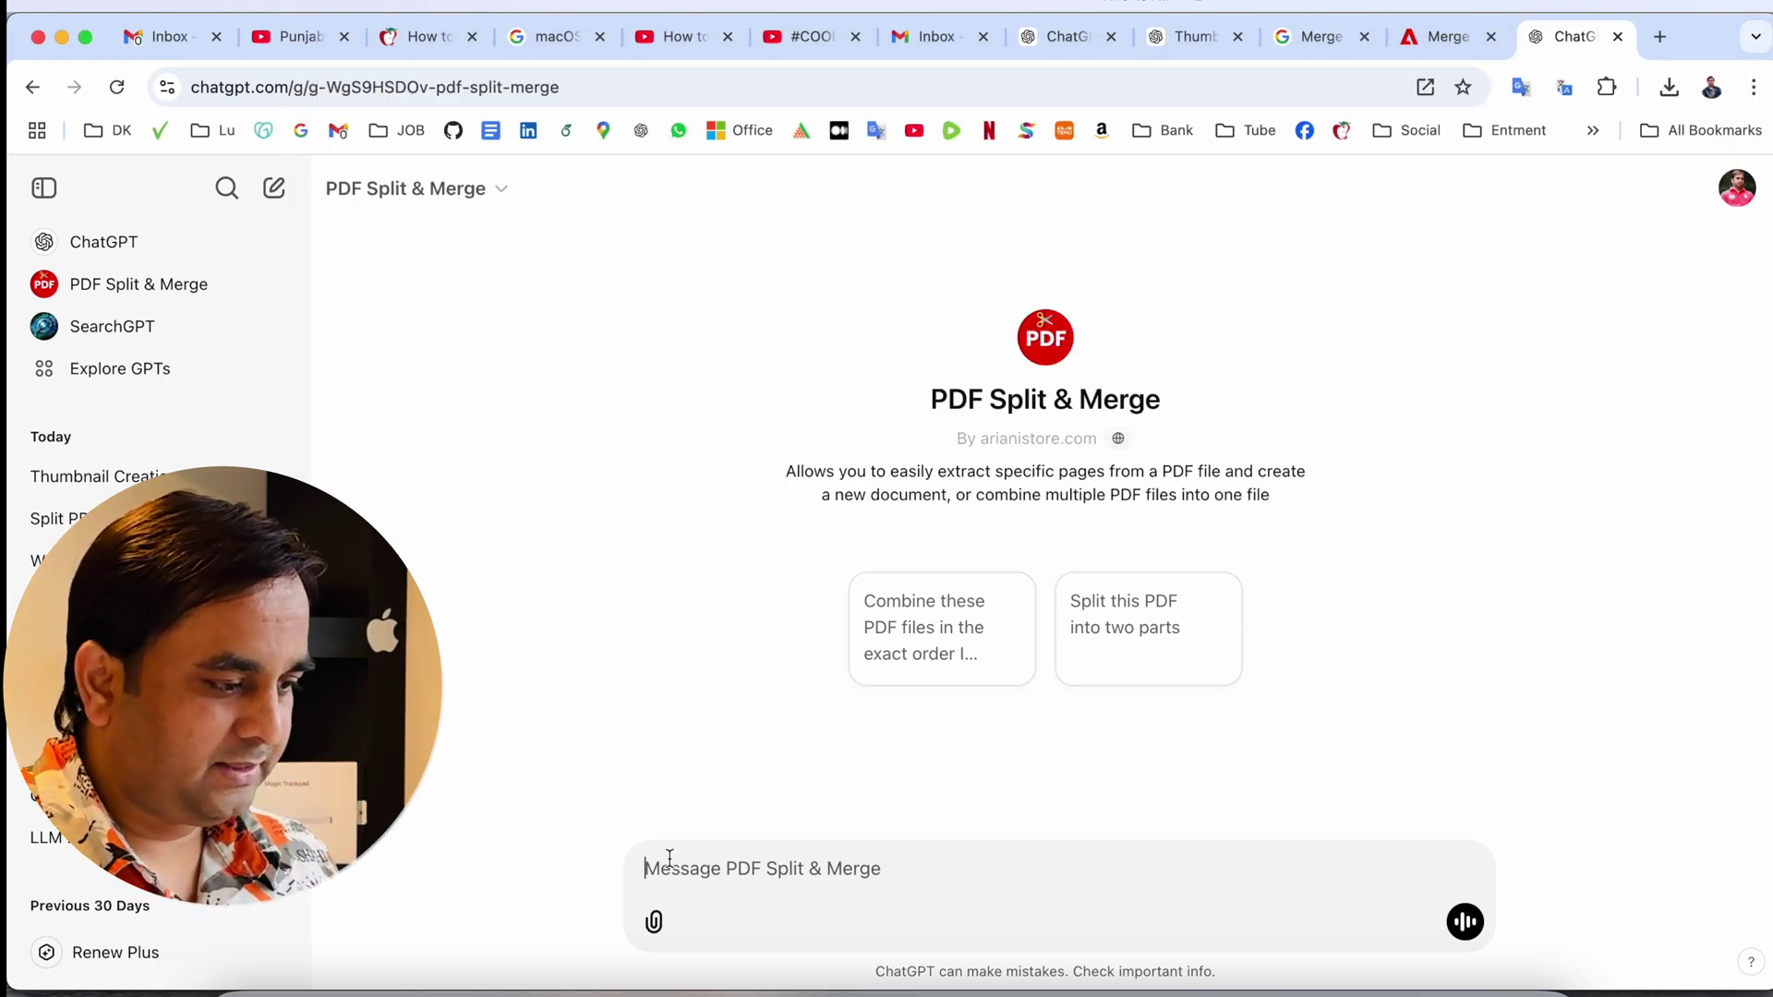
{"action": "left_click", "coordinate": [653, 920]}
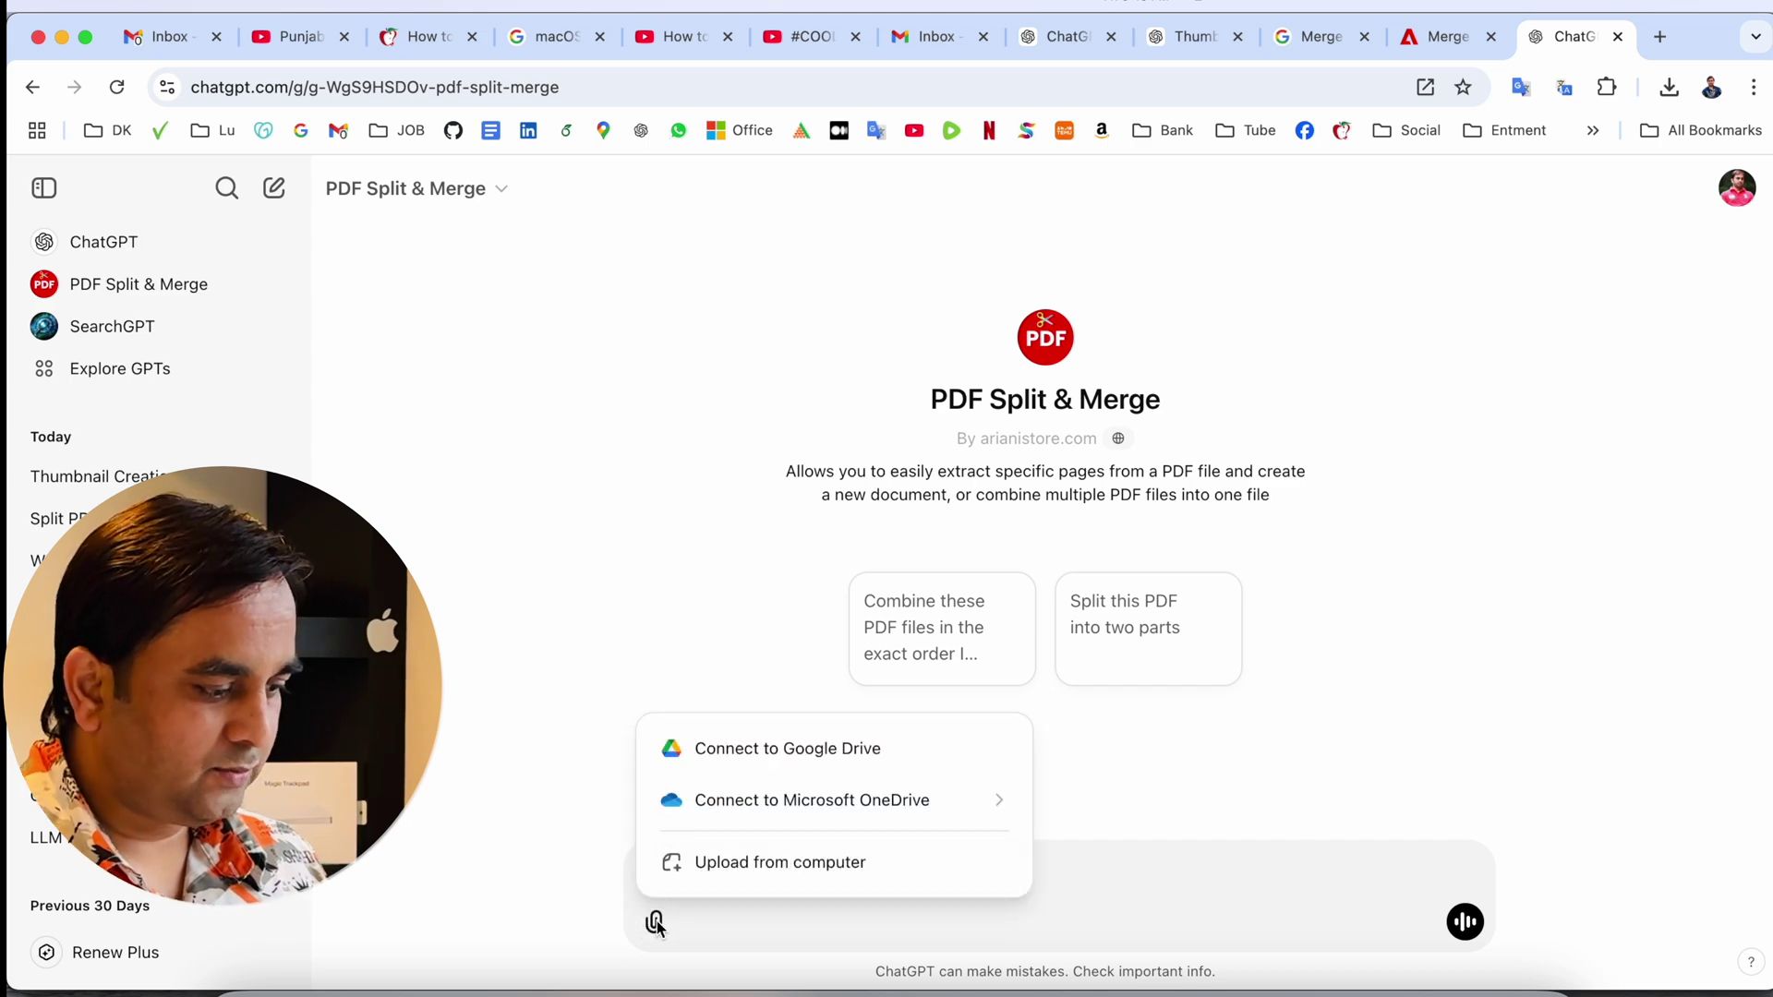
{"action": "left_click", "coordinate": [752, 862]}
{"action": "double_click", "coordinate": [457, 305]}
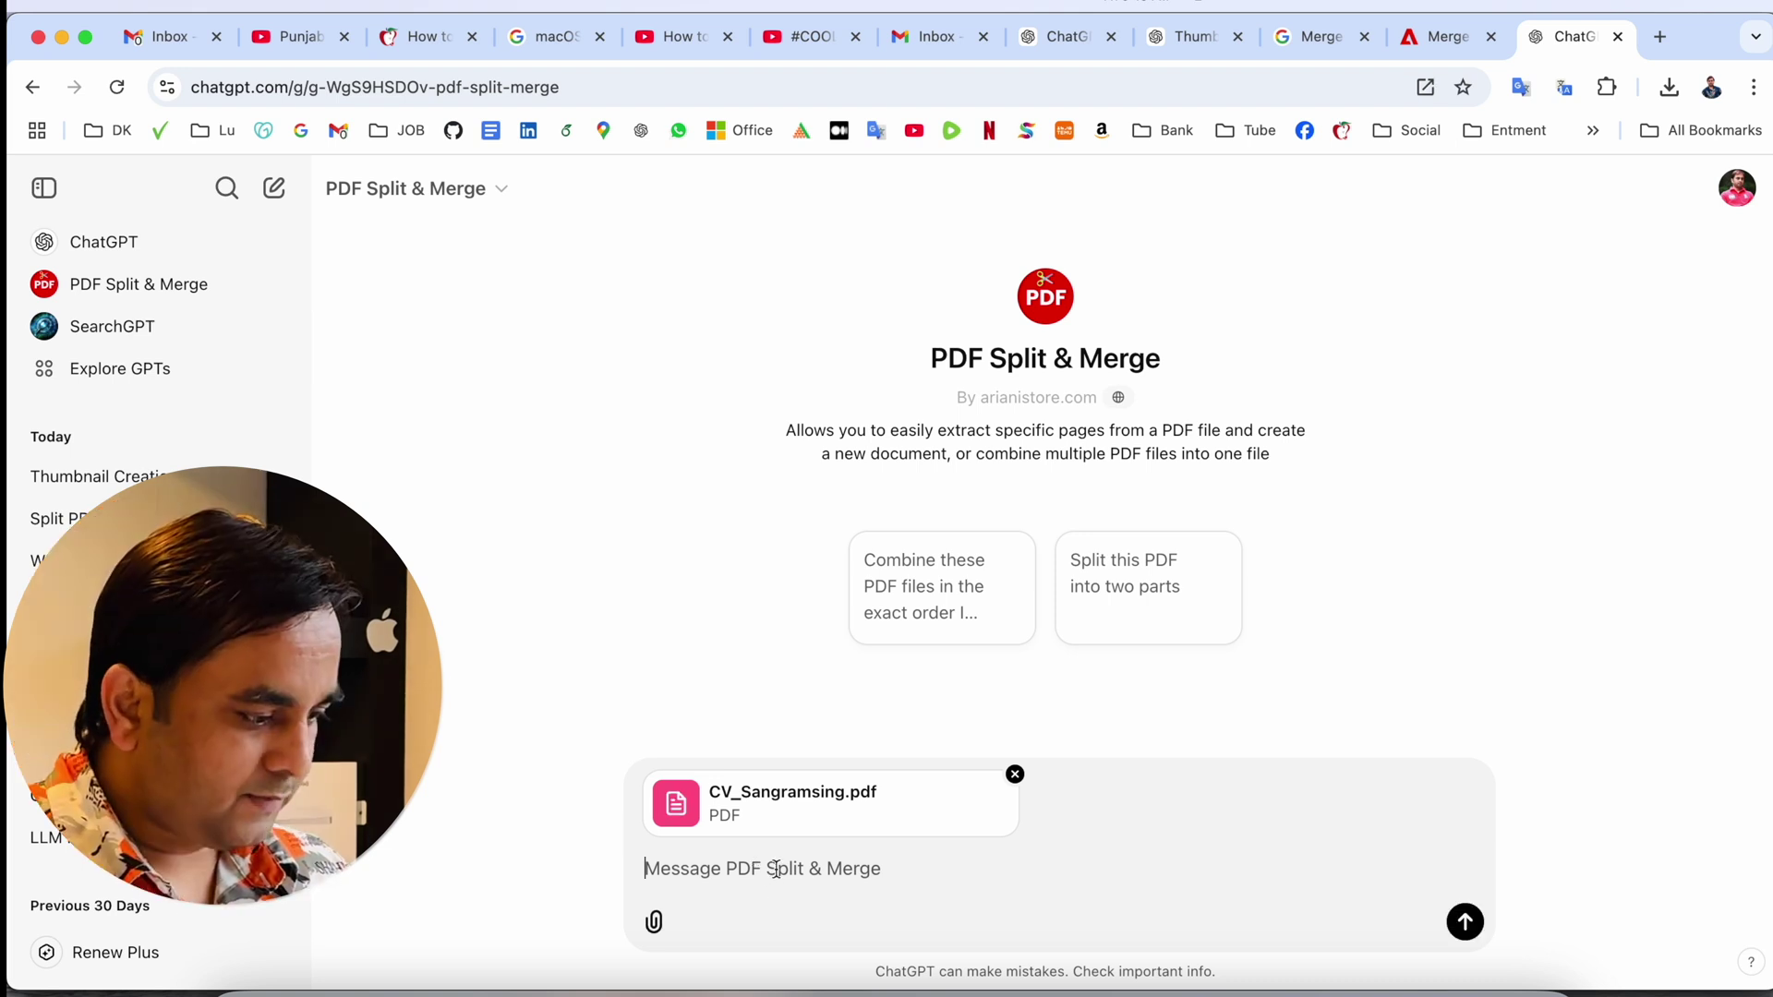
{"action": "type", "text": "pages 1-3"}
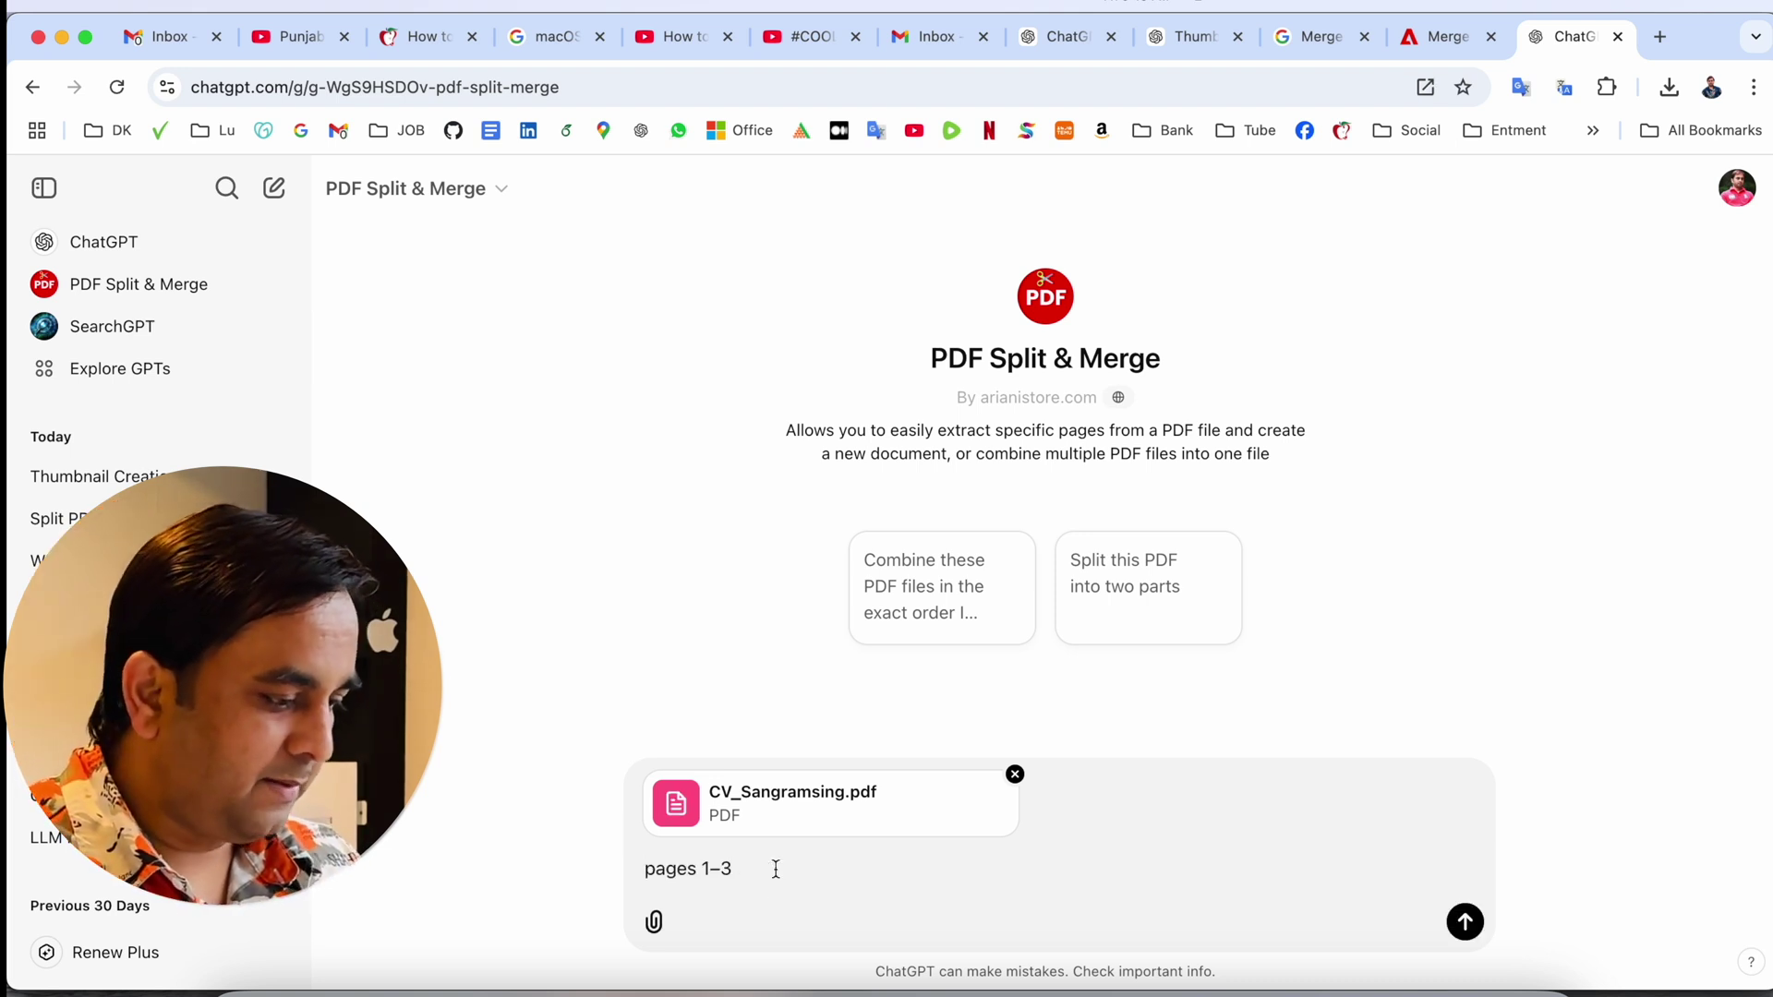
{"action": "key", "text": "BackSpace"}
{"action": "type", "text": "2"}
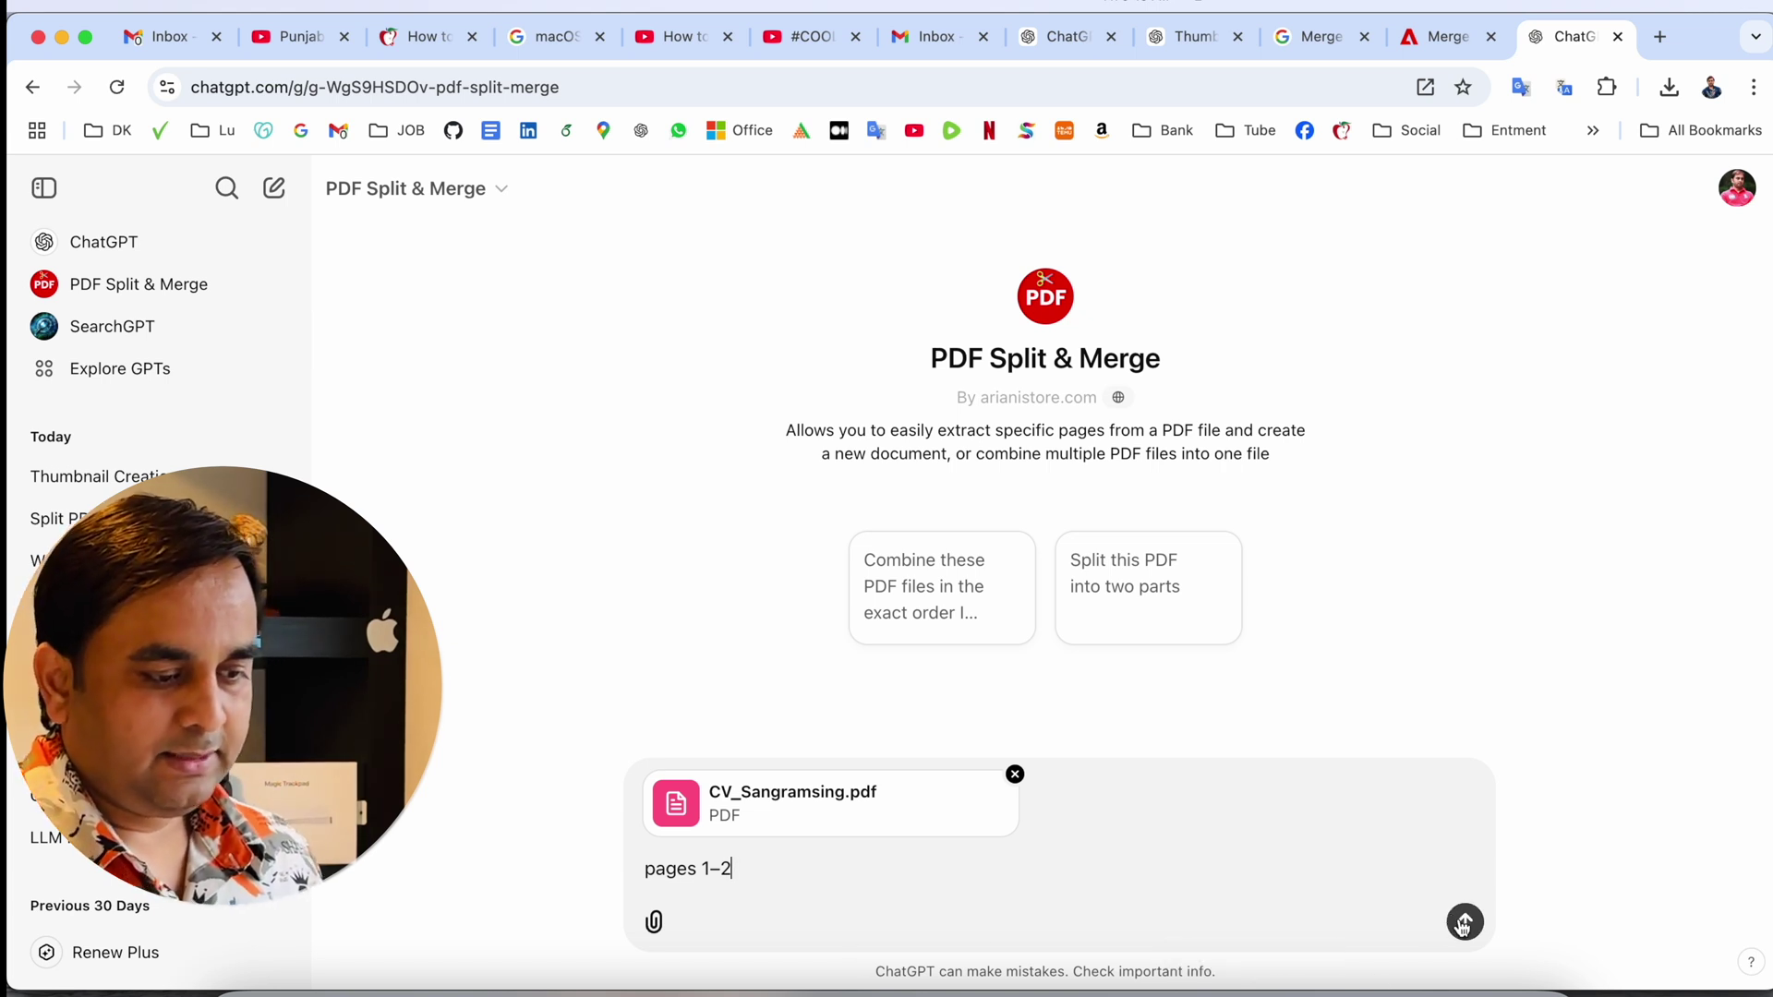
{"action": "left_click", "coordinate": [1465, 924]}
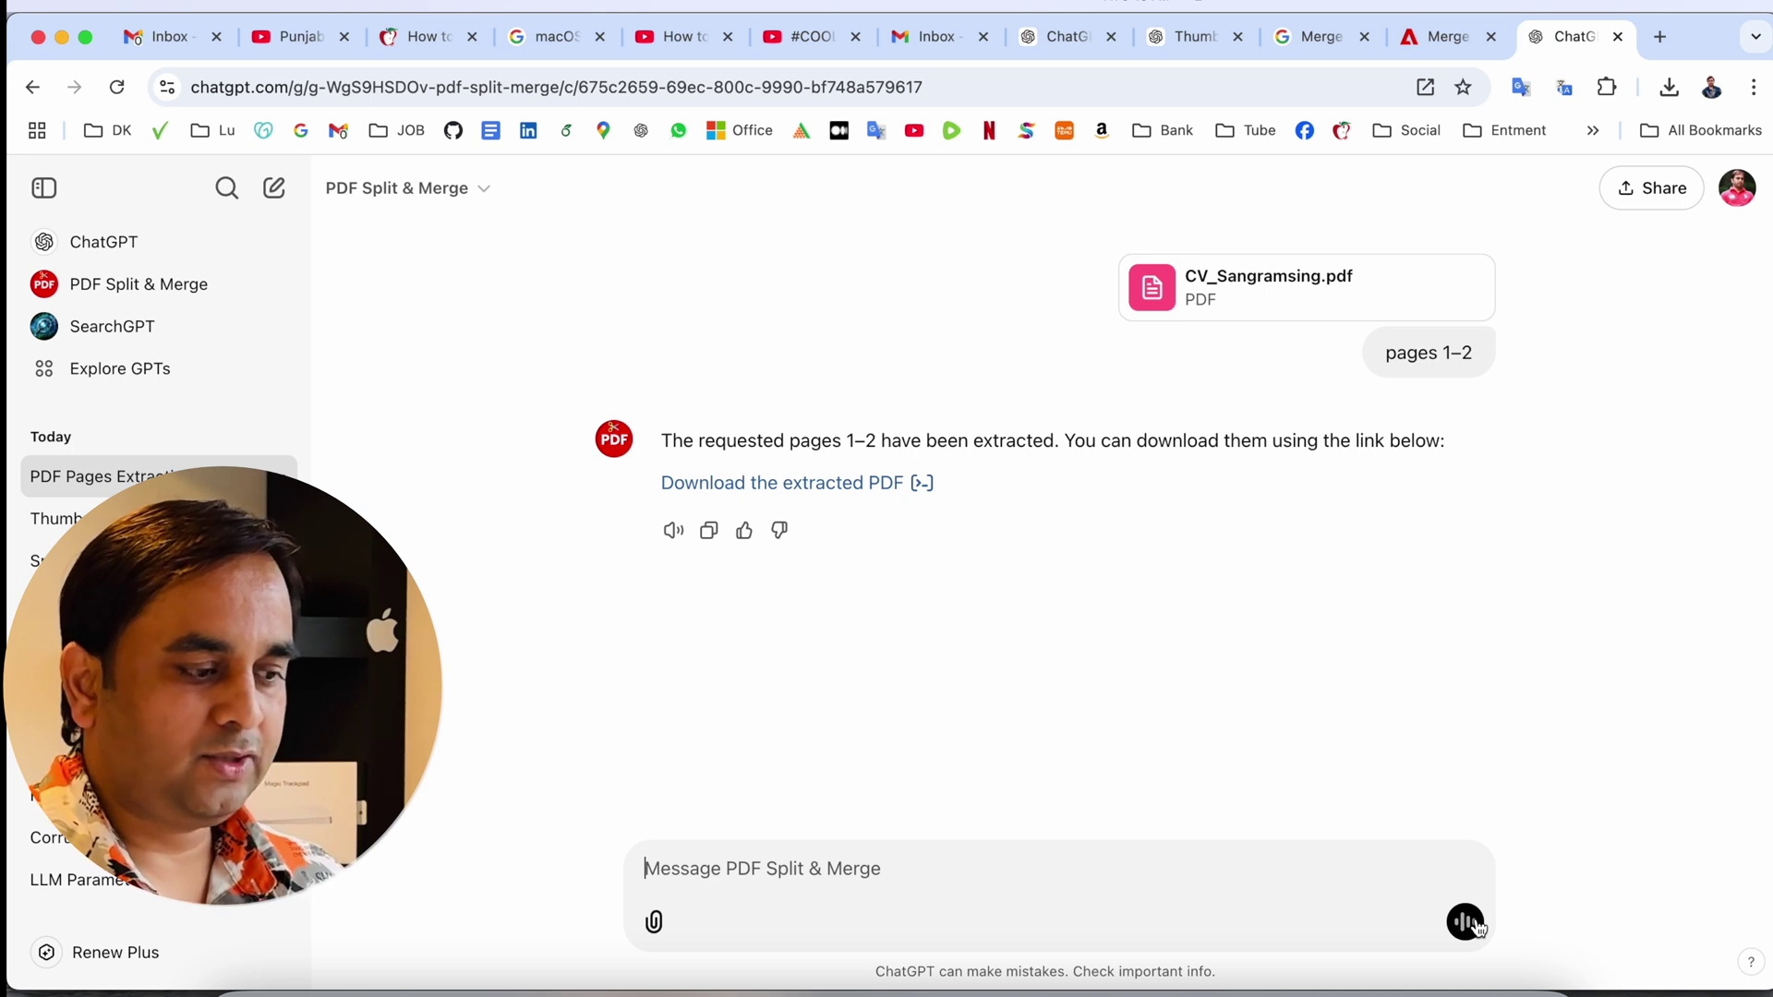
- Download the extracted pages 1–2 PDF (90.2 KB) from the GPT's reply
{"action": "left_click", "coordinate": [798, 495]}
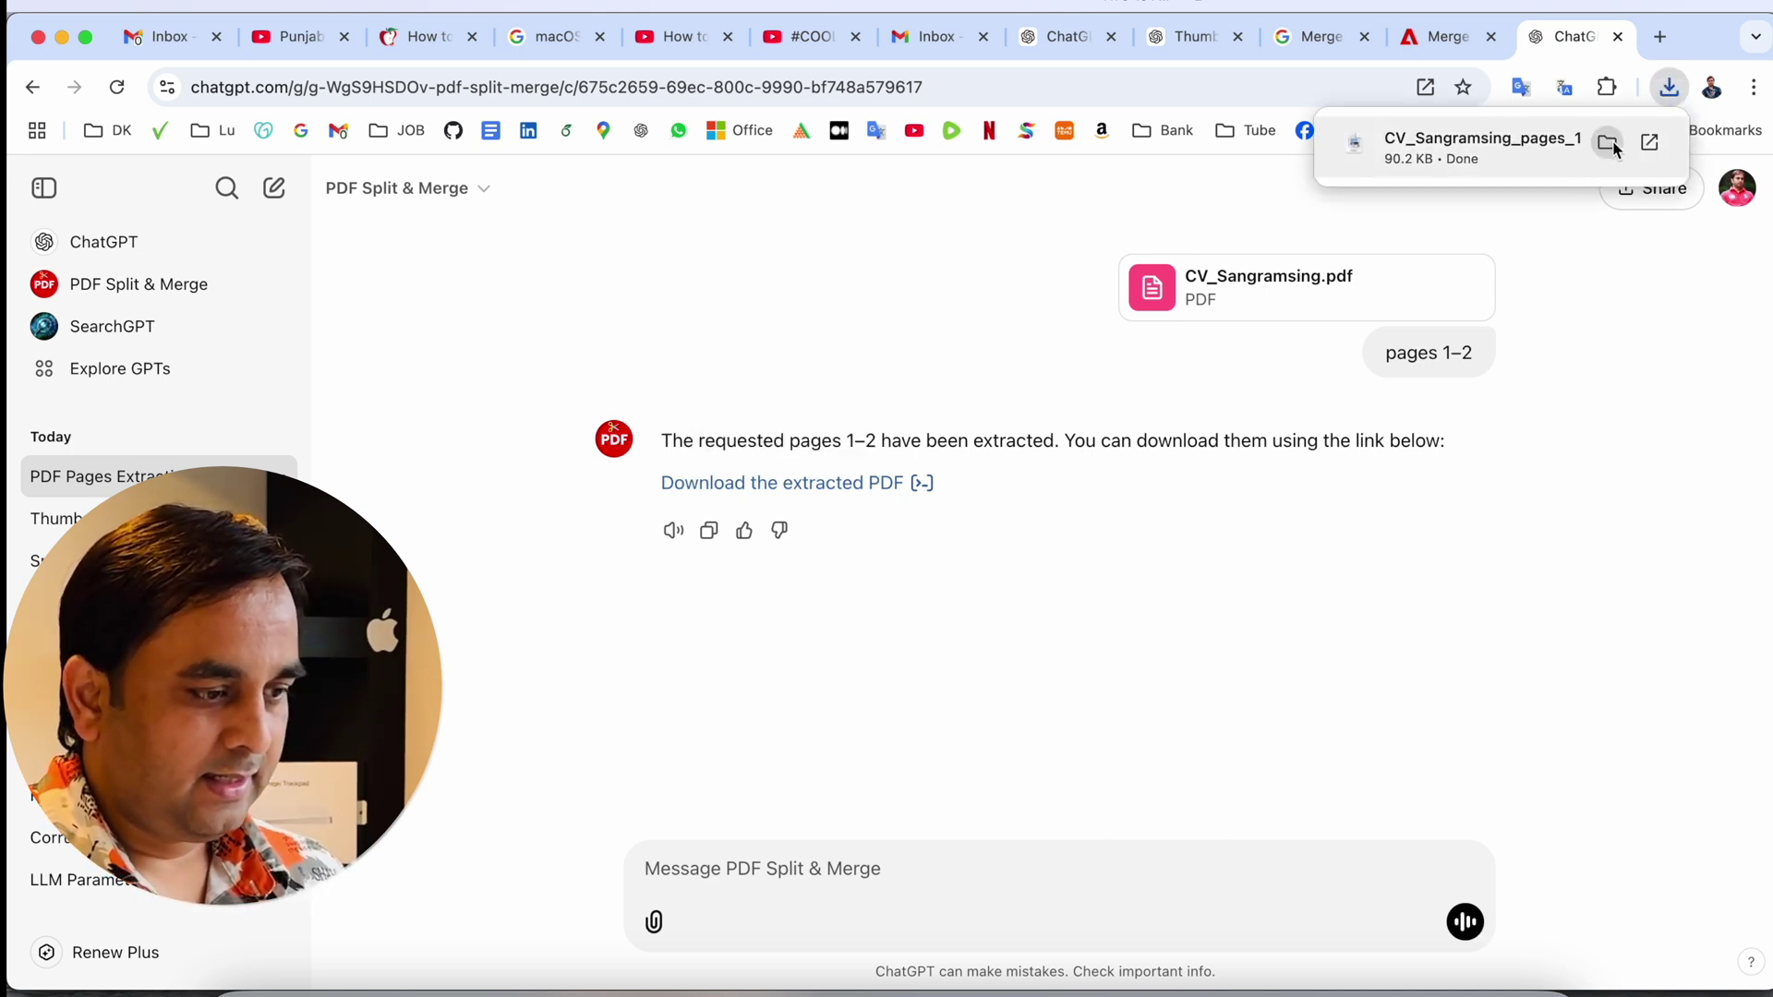
- Open CV_Sangramsing_pages_1-2.pdf from the Downloads folder in Preview
{"action": "left_click", "coordinate": [1608, 142]}
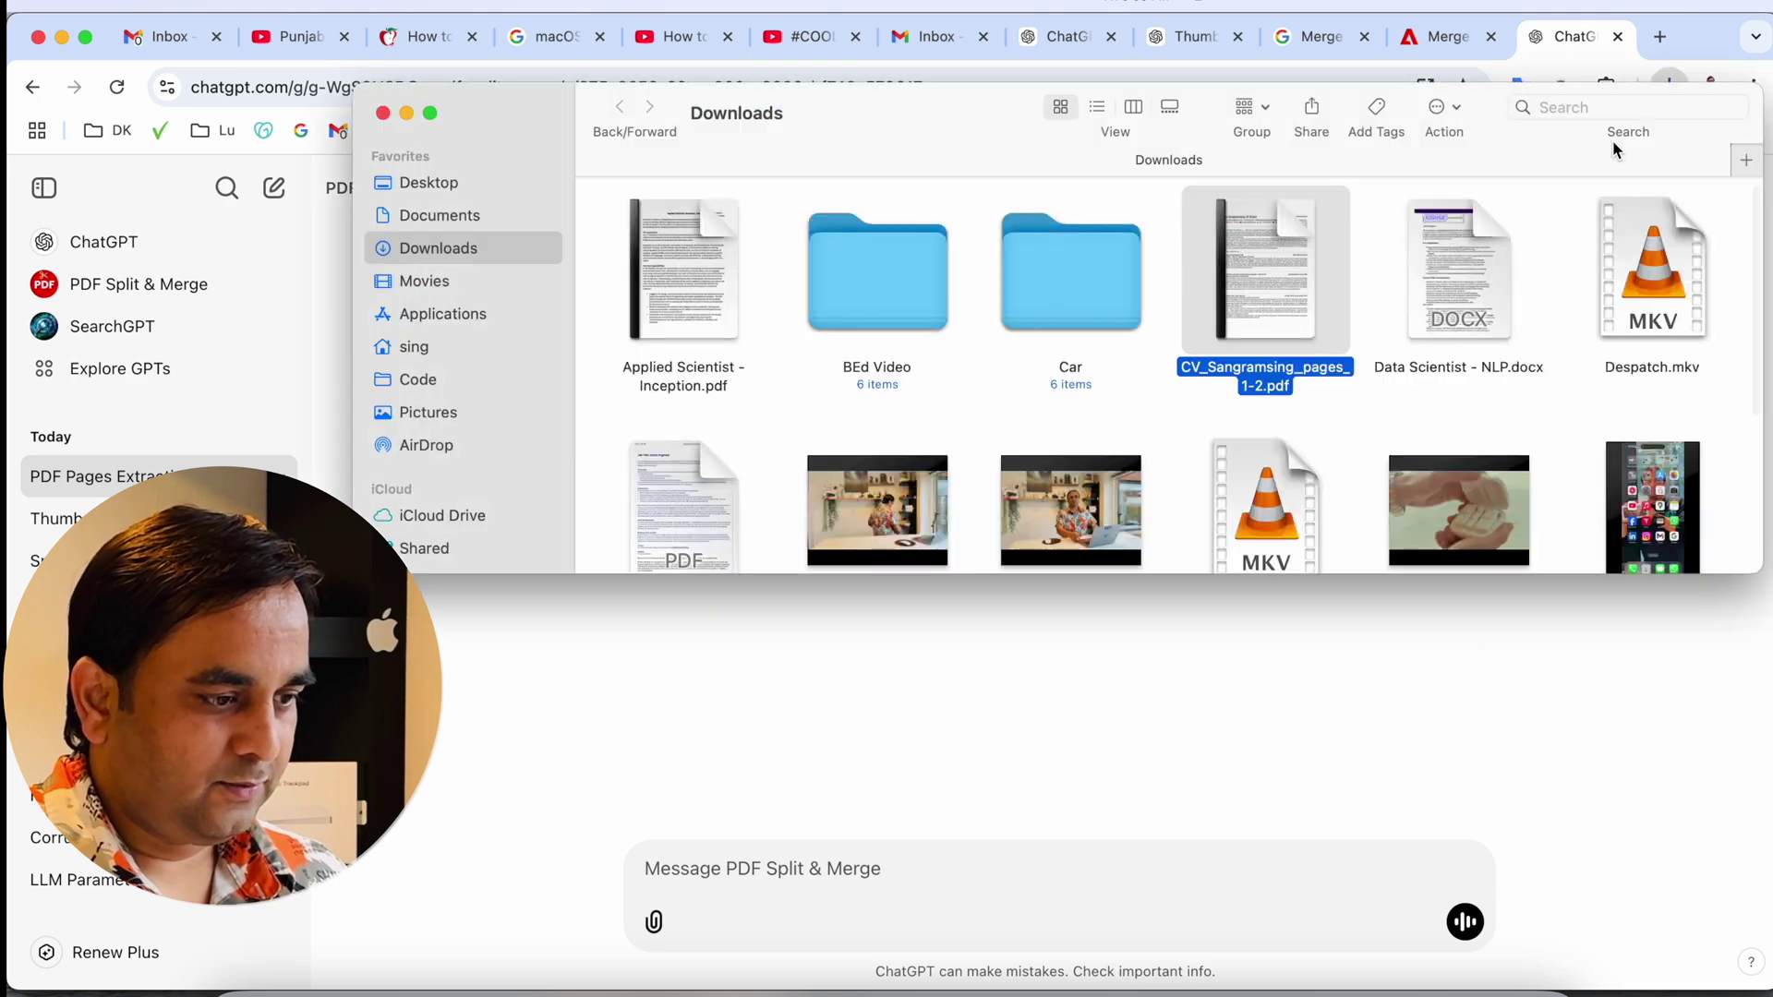
{"action": "double_click", "coordinate": [1219, 256]}
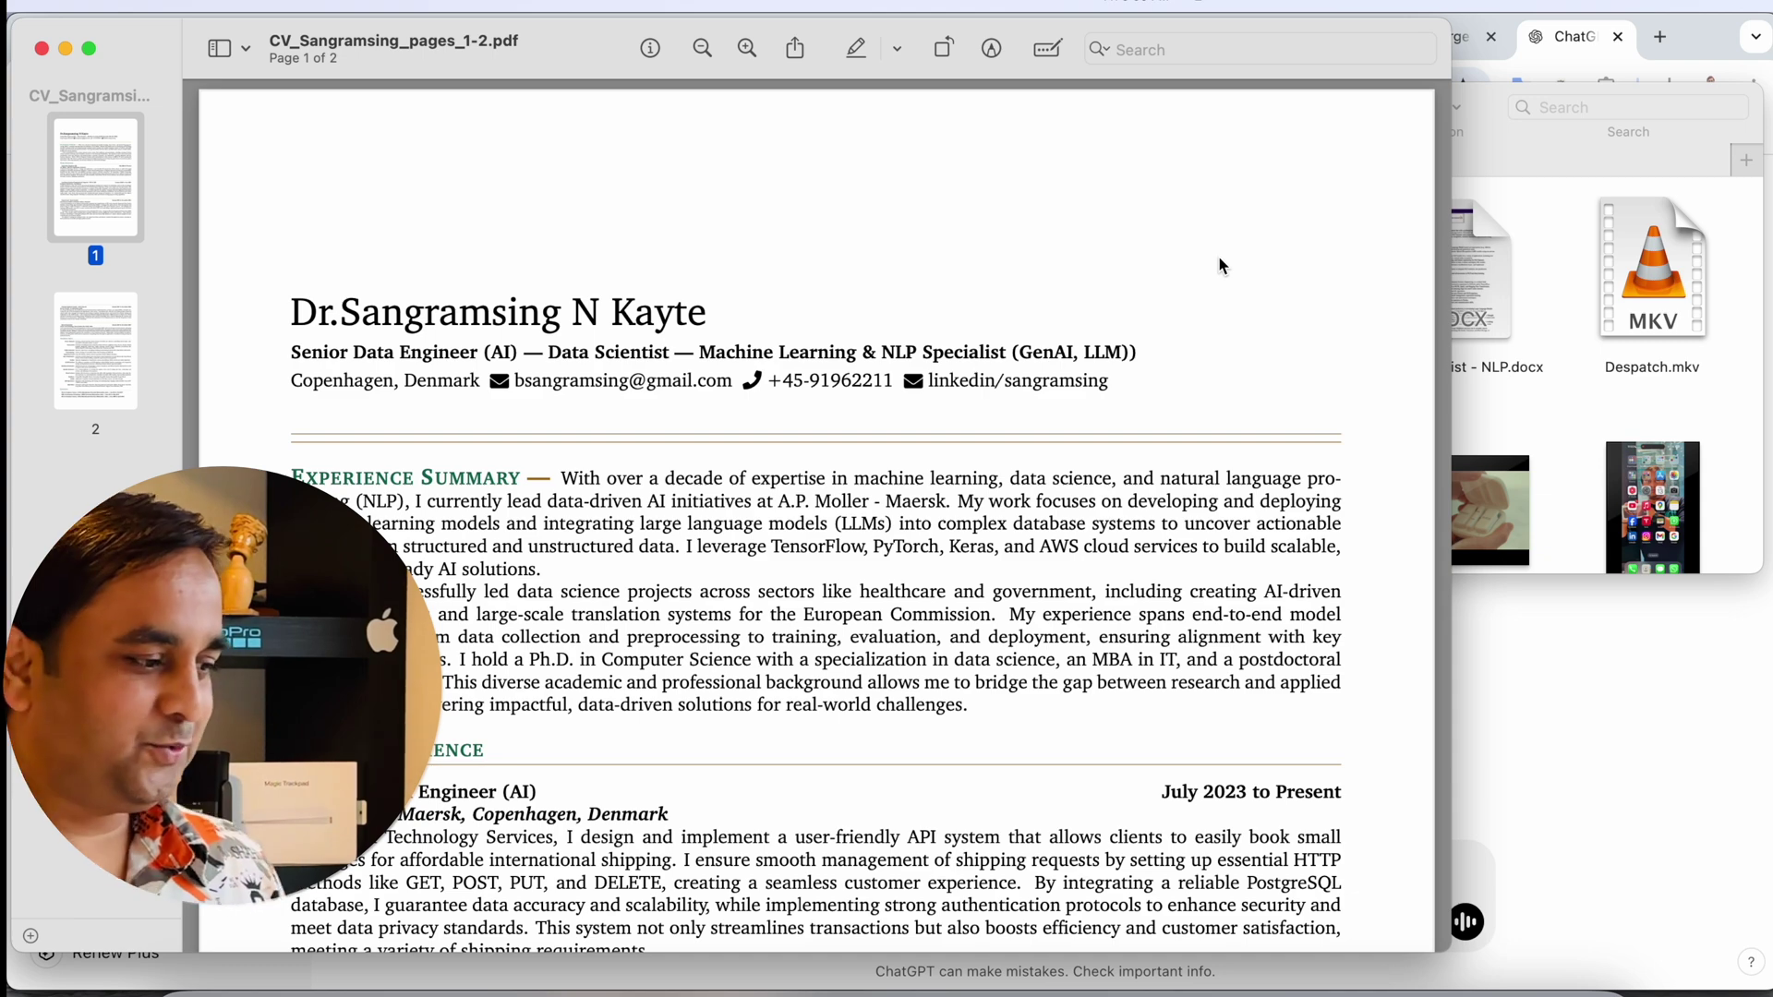
{"action": "scroll", "coordinate": [734, 588], "scroll_direction": "down", "scroll_amount": 5}
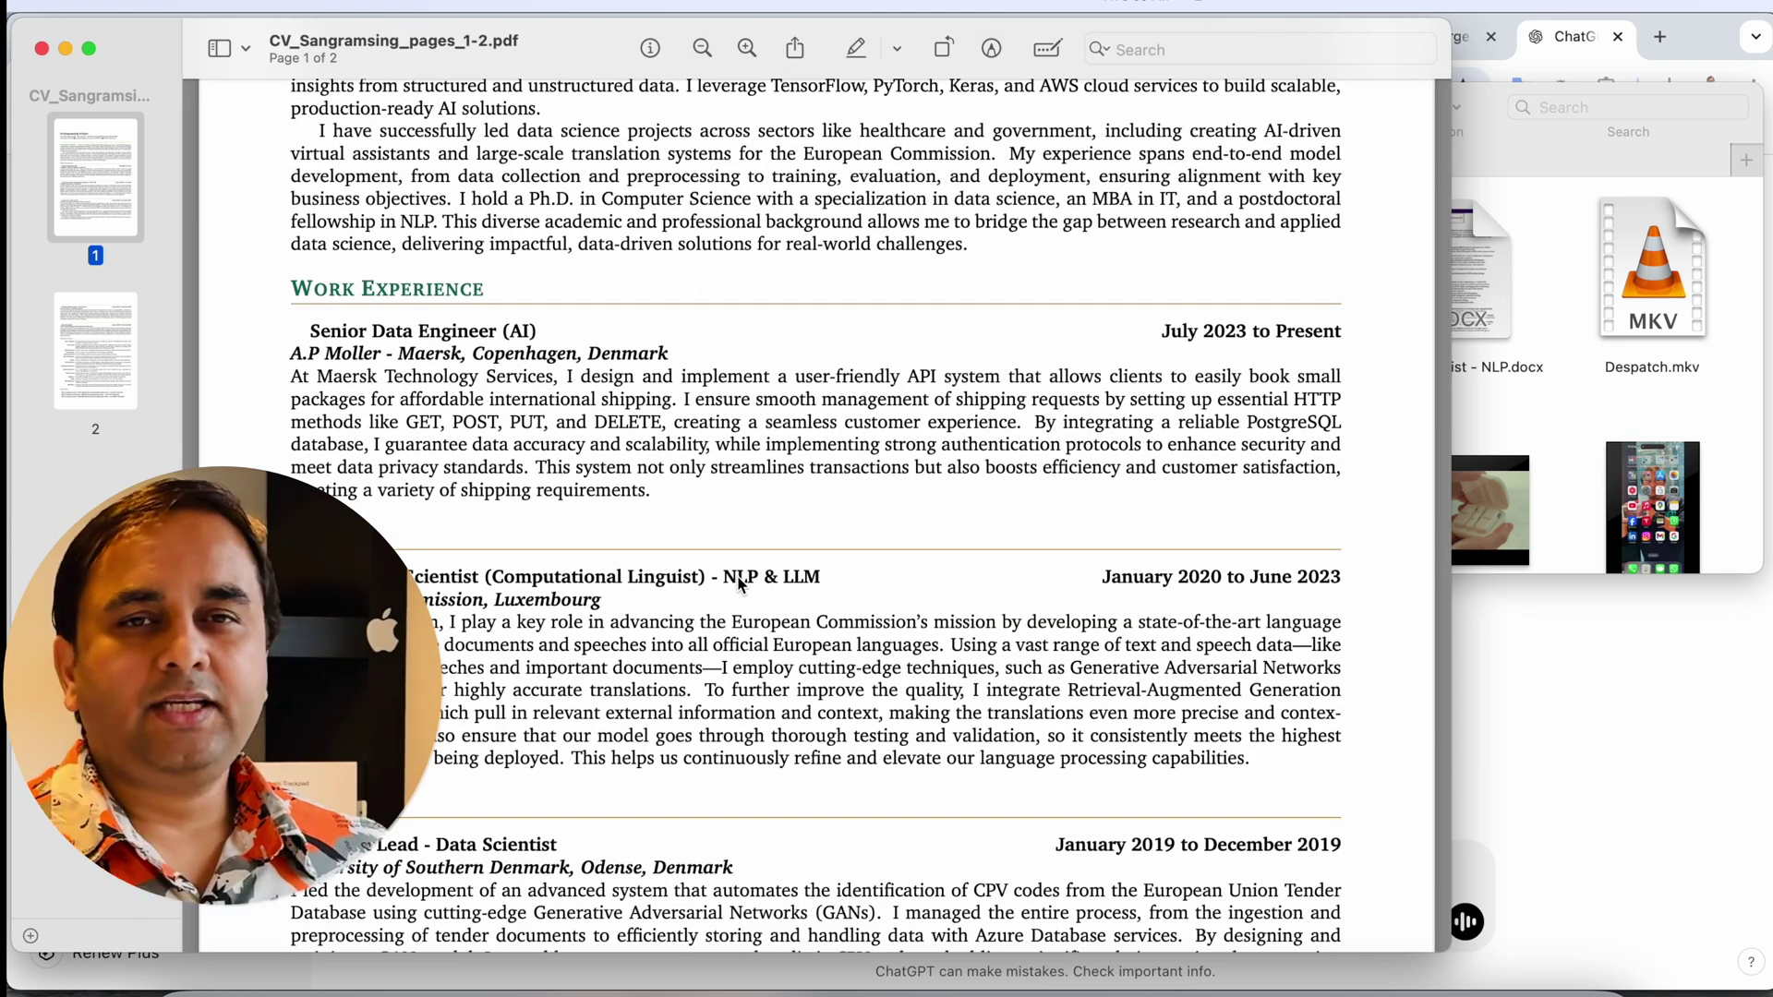